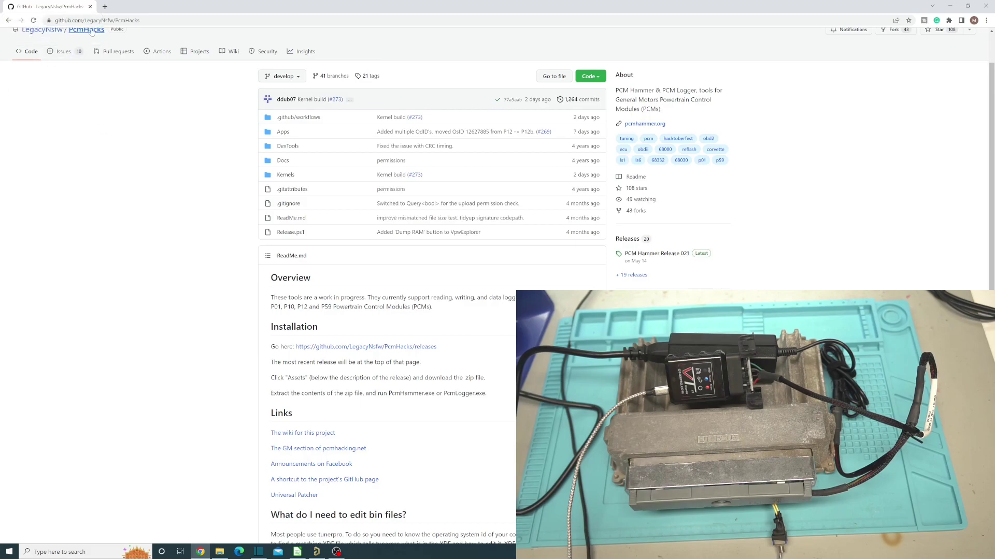
Step: Open the PCM Hammer Release 021 page of the PcmHacks repository and review its release notes and downloadable assets
click(82, 20)
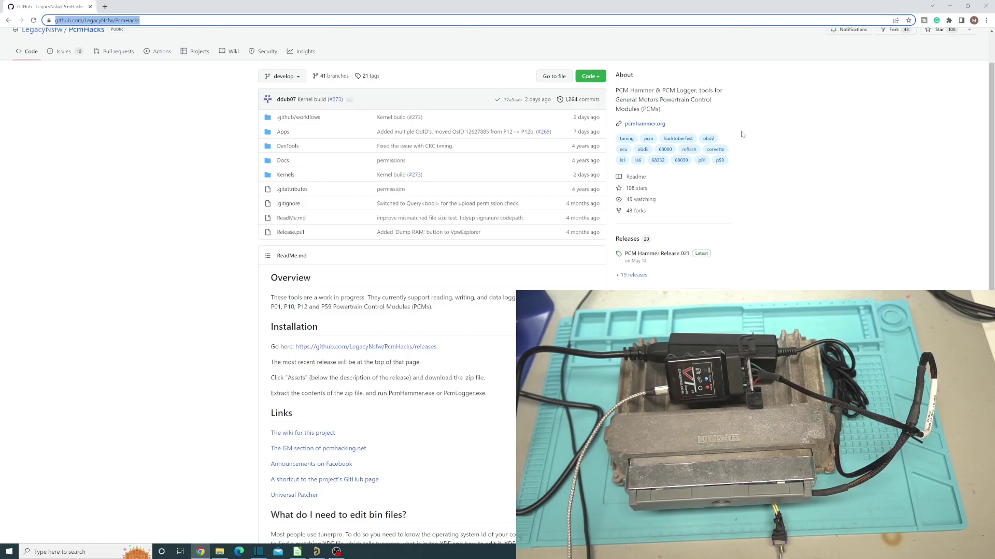
click(635, 255)
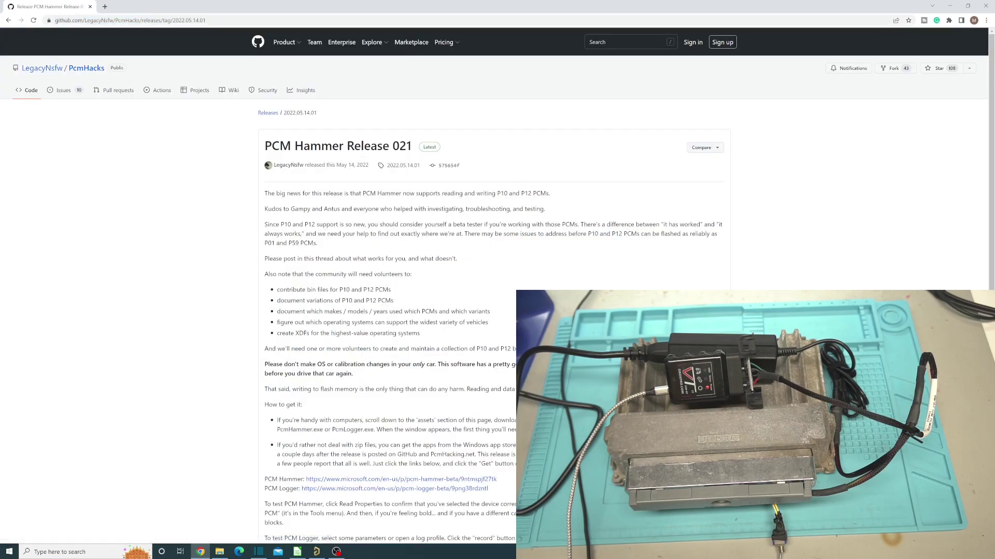
scroll(519, 189, down, 2)
scroll(291, 435, down, 4)
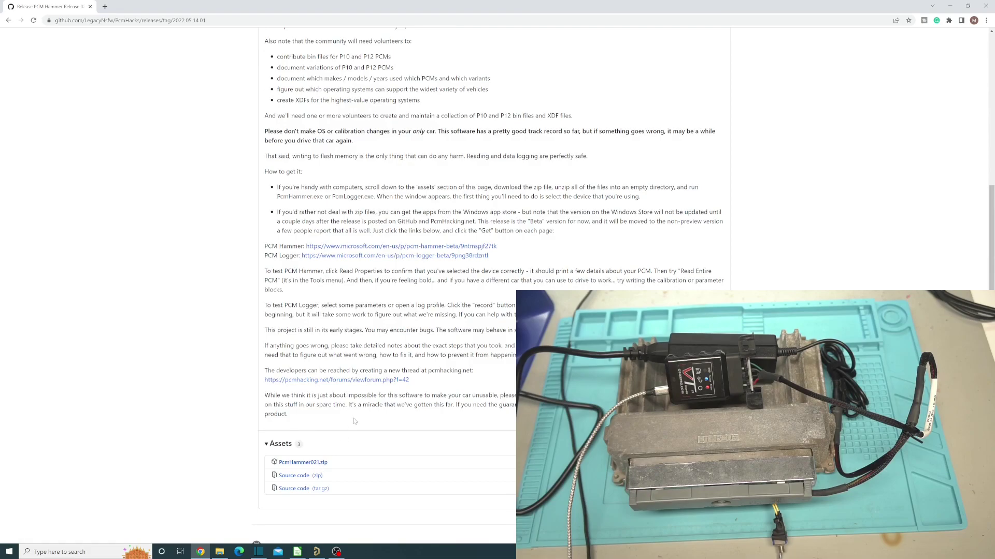
scroll(355, 422, up, 5)
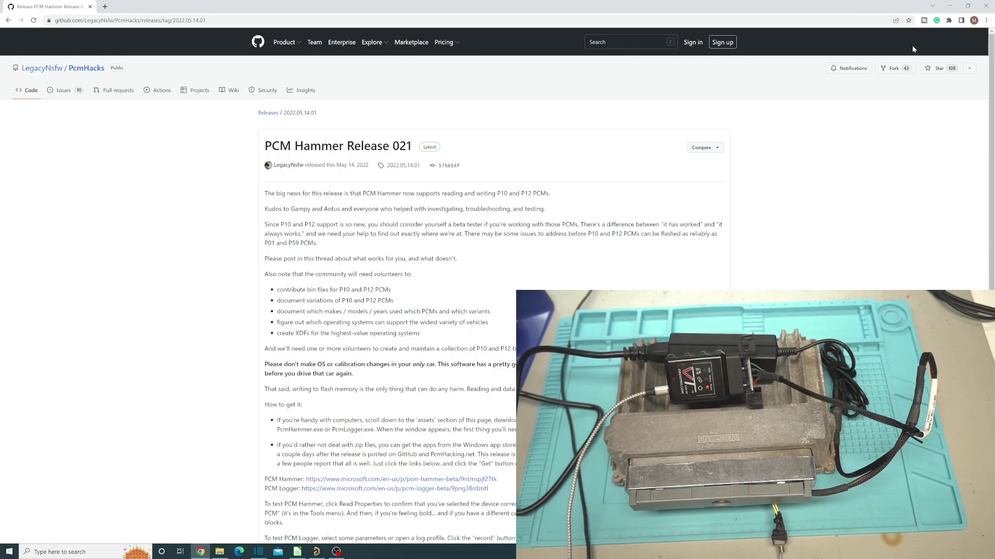
Step: Launch PcmHammer from the PcmHammer014 folder and select the OBDX Pro on USB Serial Device (COM13) as the interface
click(949, 5)
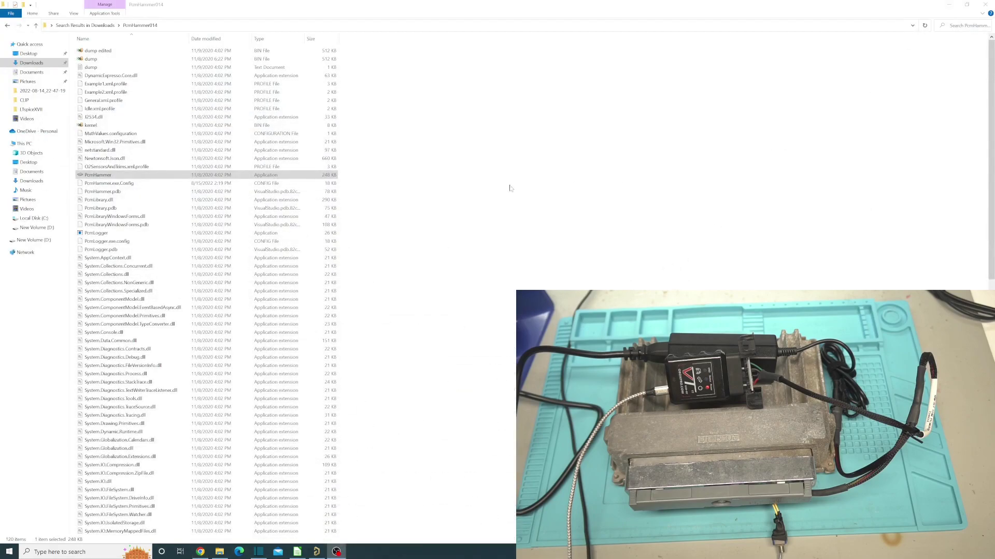
double_click(98, 176)
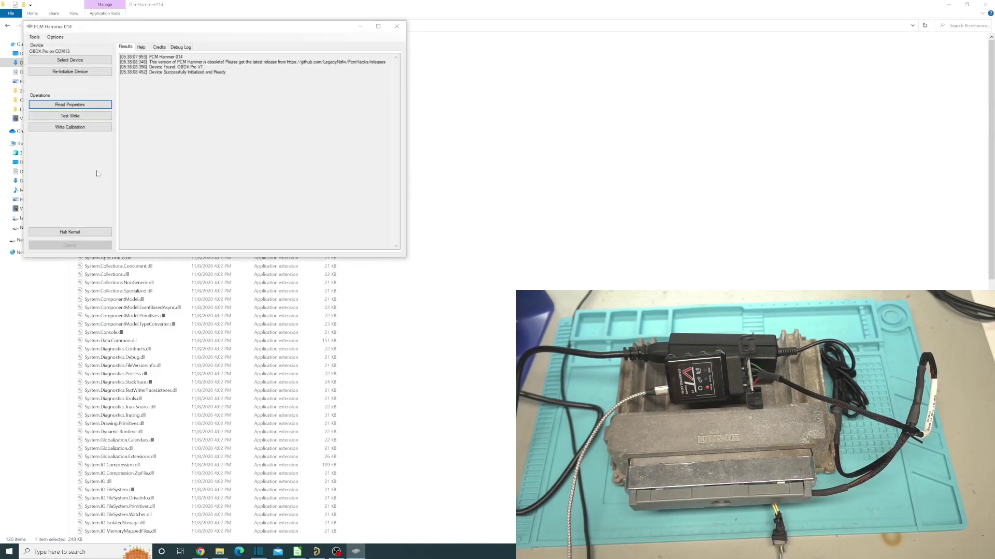
click(77, 63)
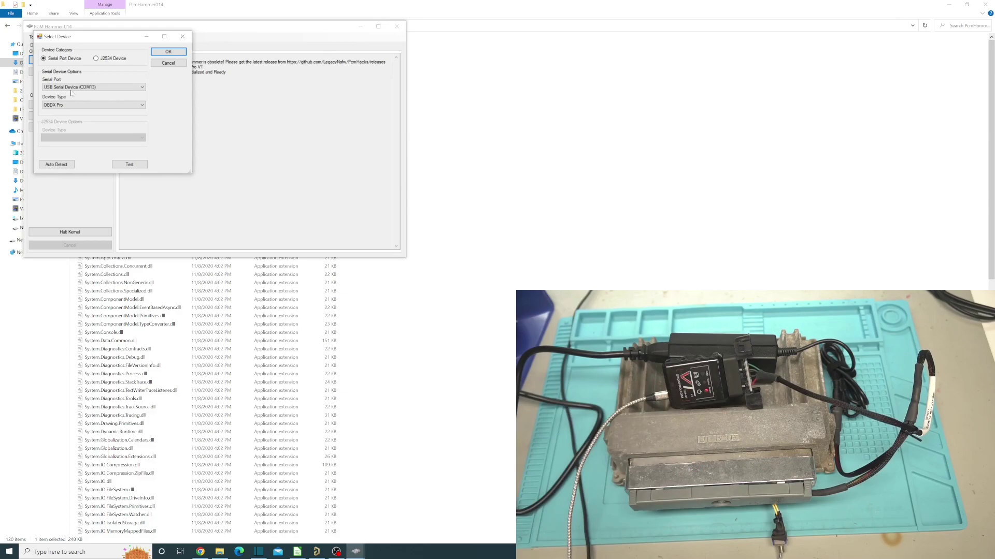
click(70, 87)
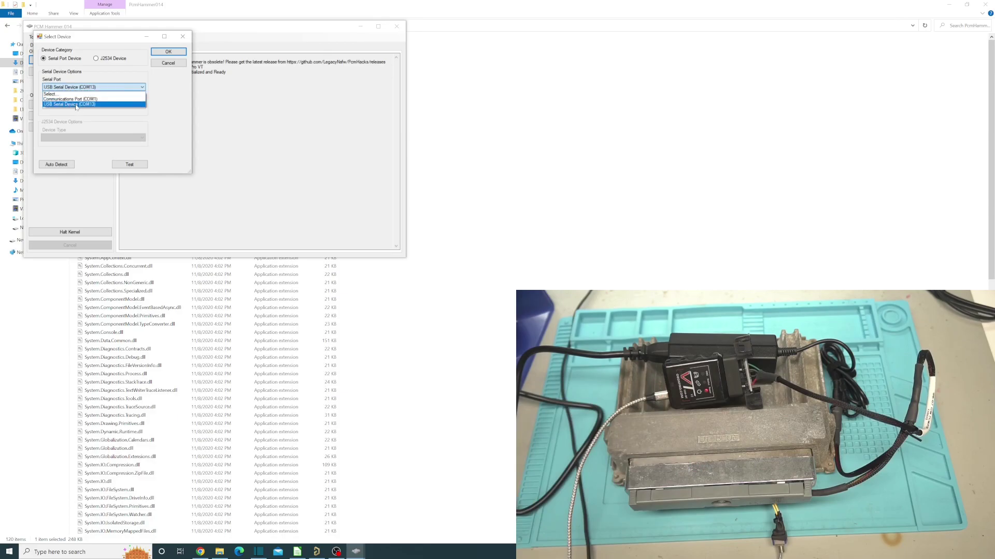
click(86, 105)
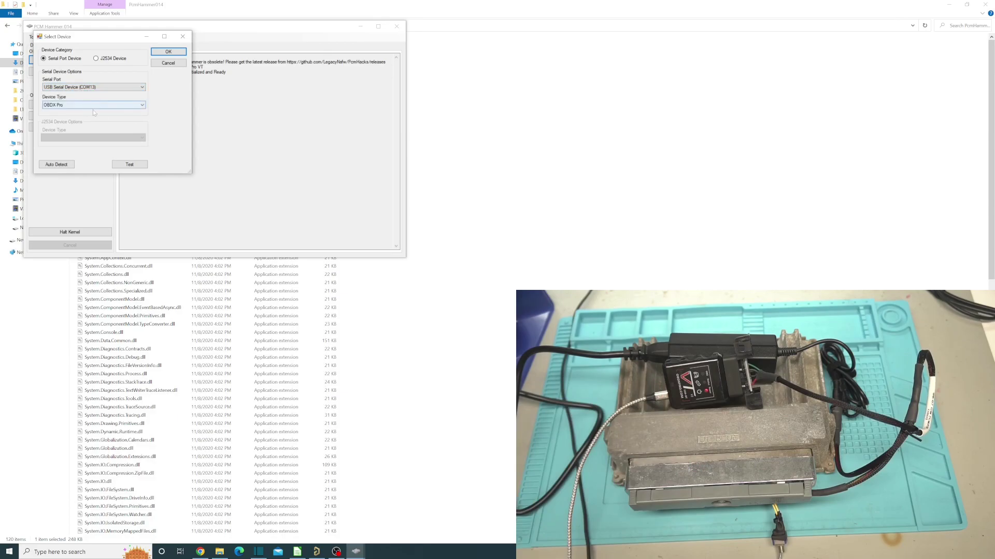
click(81, 105)
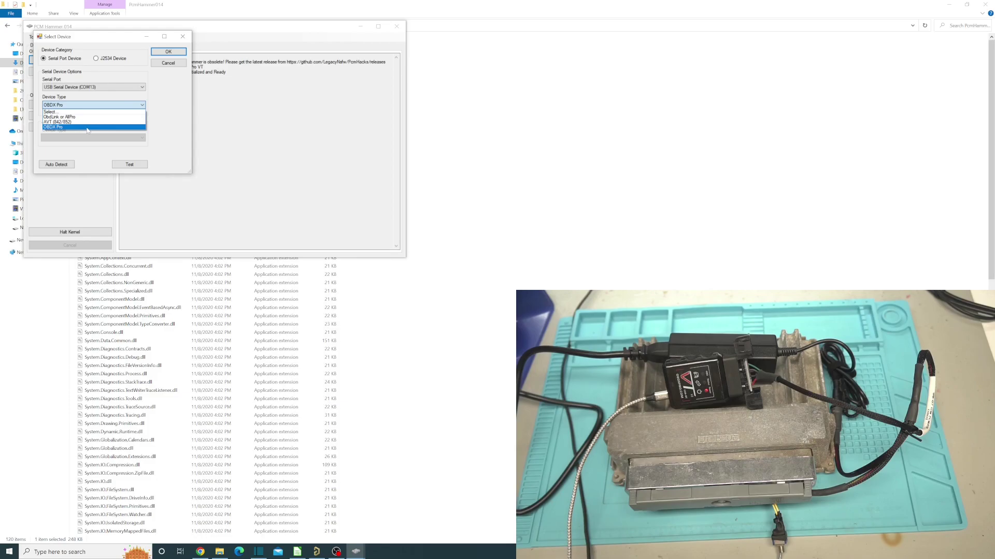
click(87, 127)
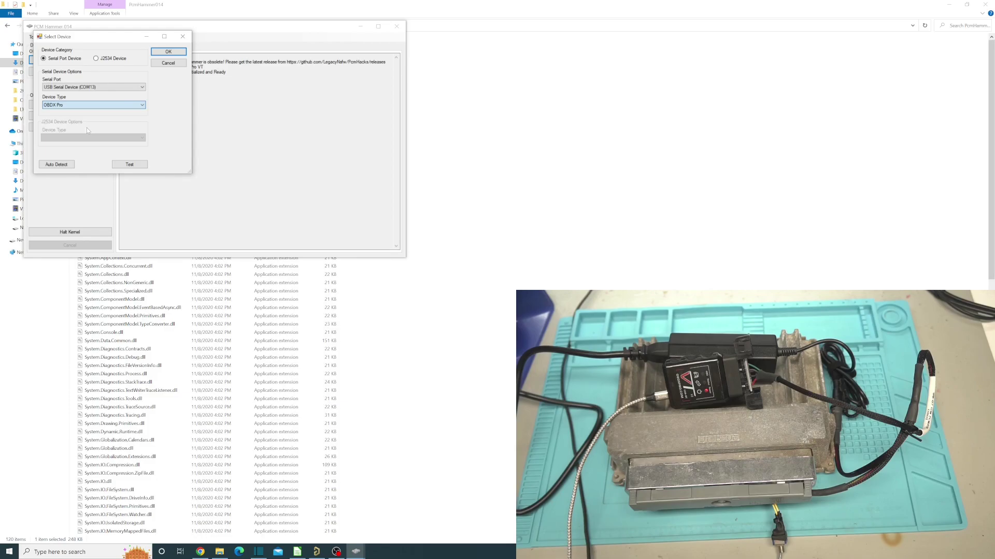
click(172, 52)
Step: Check the 4x communication option and read the PCM's properties, examining its hardware ID and operating system ID
click(55, 37)
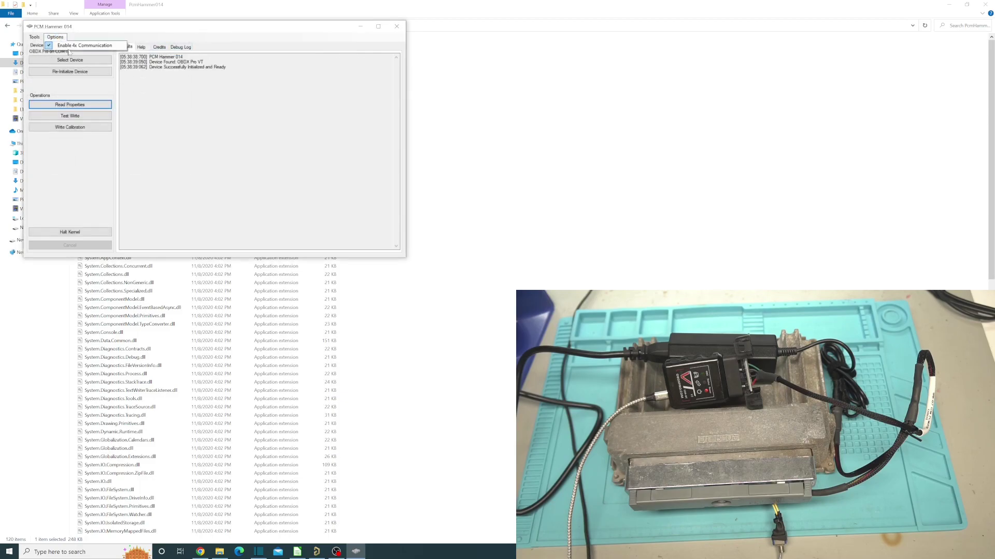
click(81, 176)
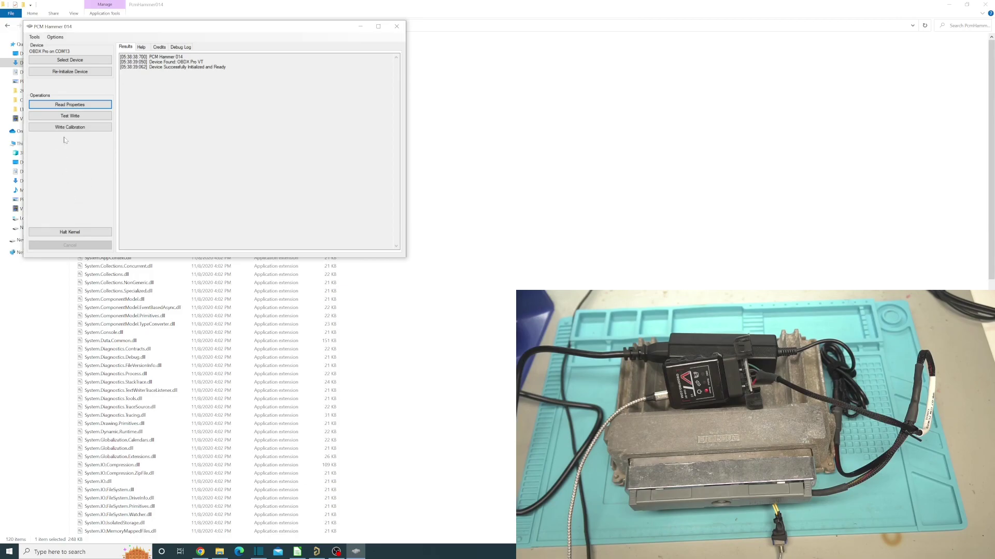
click(70, 105)
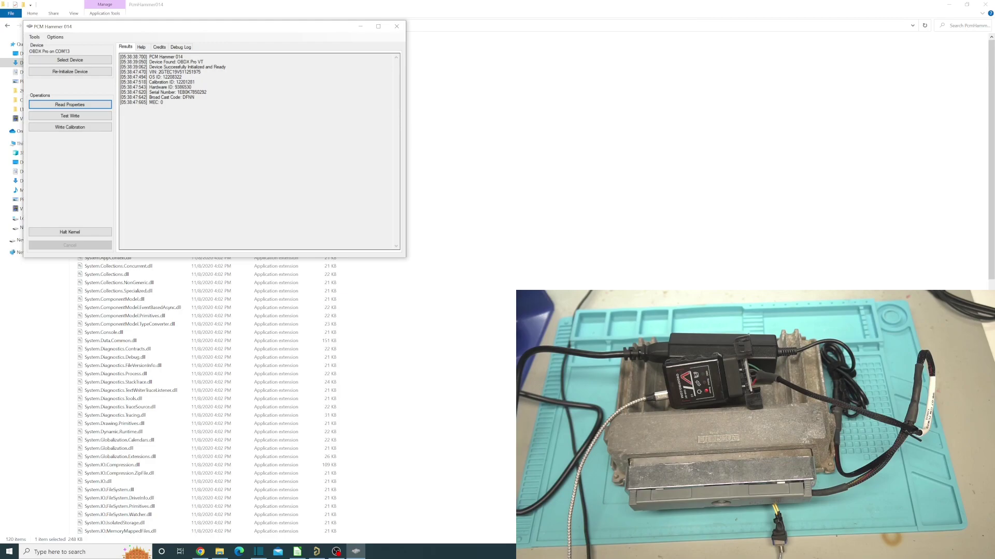
drag(175, 87, 191, 87)
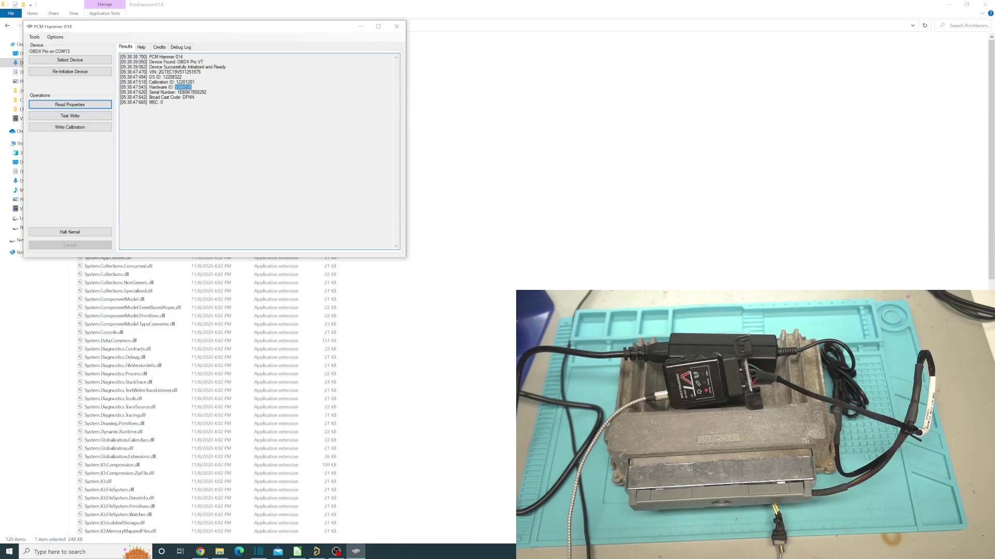
drag(163, 76, 182, 77)
Step: Read the entire PCM and save its contents as a binary file named video in the PcmHammer014 folder
click(34, 36)
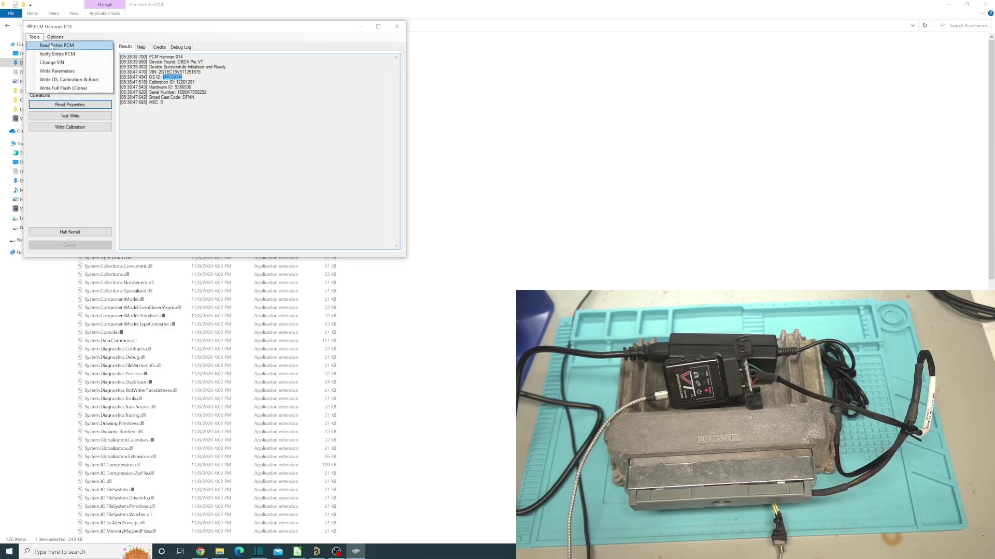
click(51, 45)
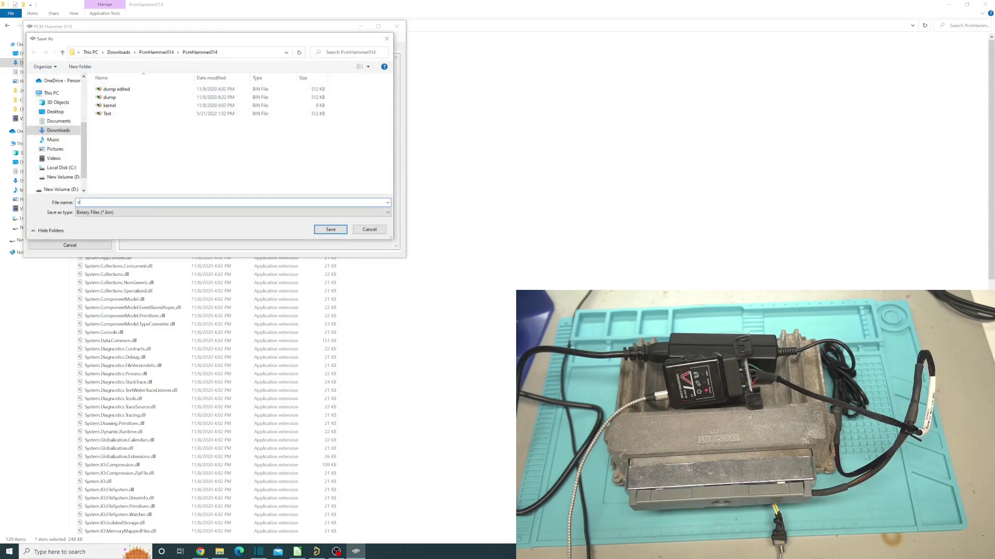
text(video)
click(322, 232)
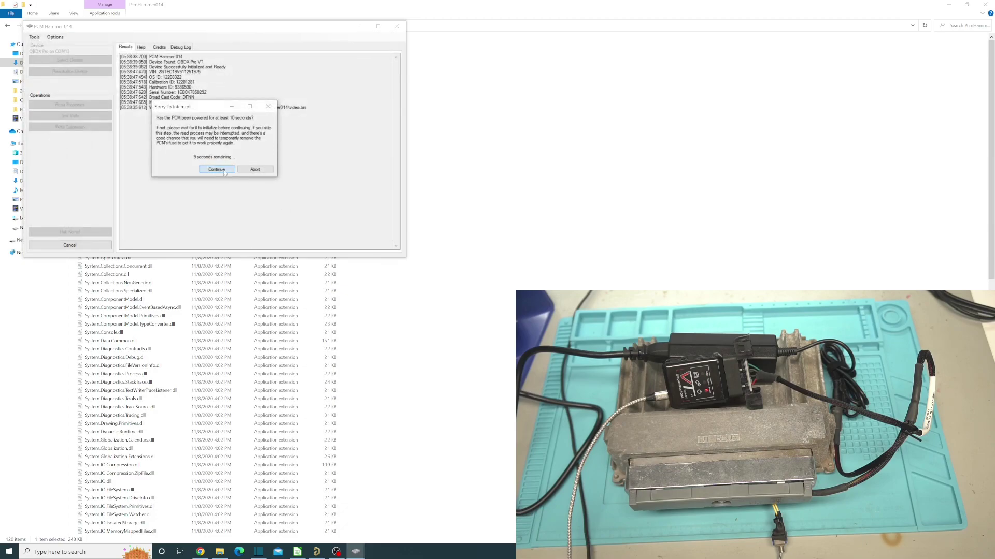
click(217, 169)
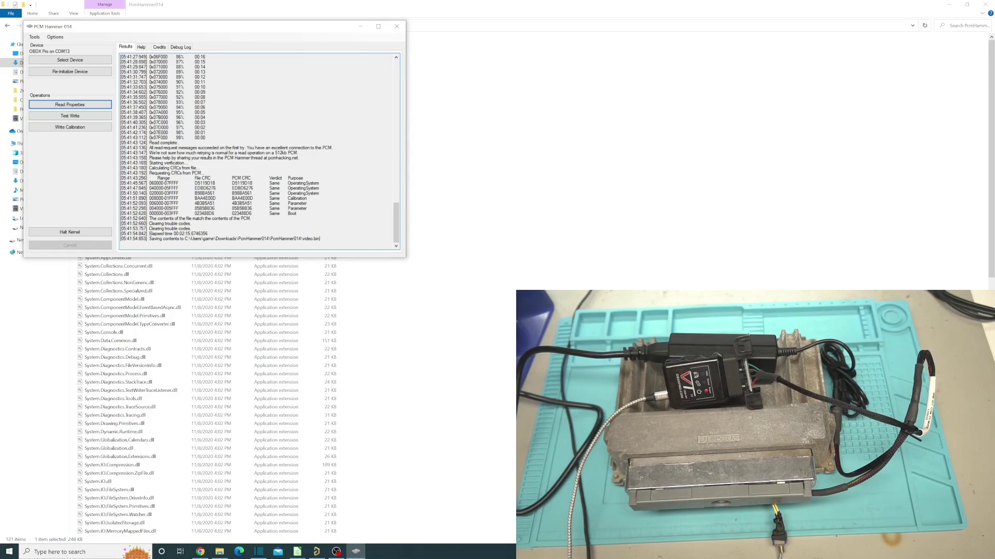
drag(320, 239, 261, 239)
Step: Write the OS, calibration and boot to the PCM from the video binary file, accepting the risk and power prompts
click(34, 37)
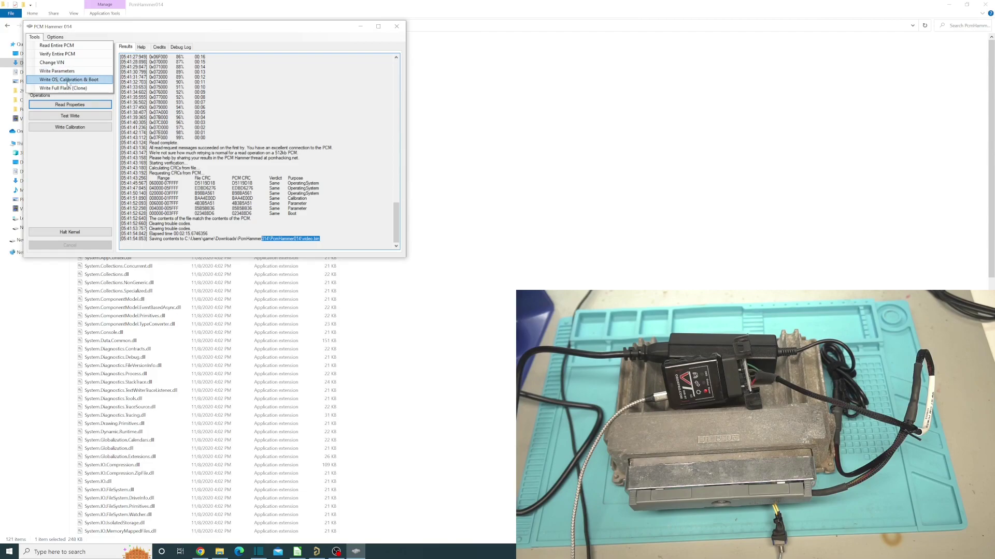
click(67, 82)
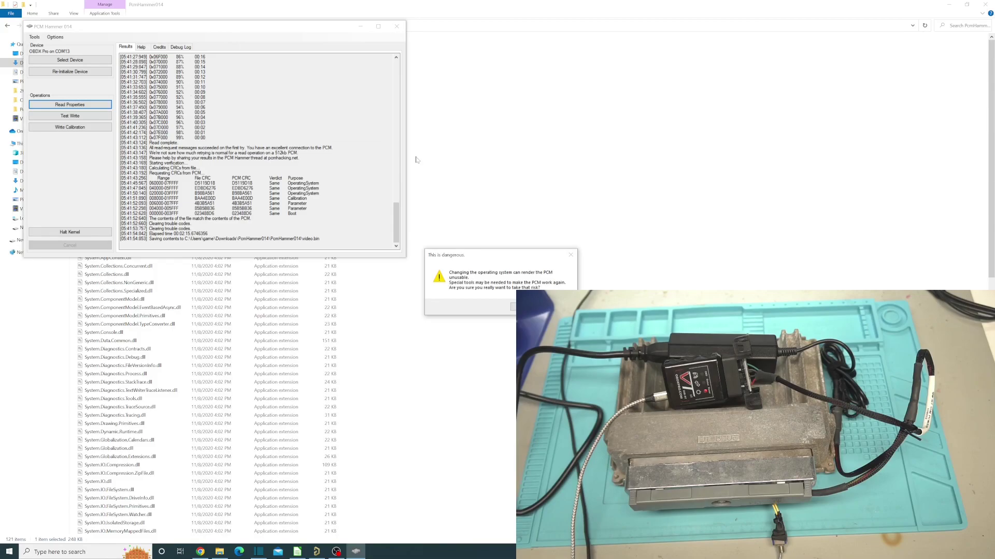
key(Return)
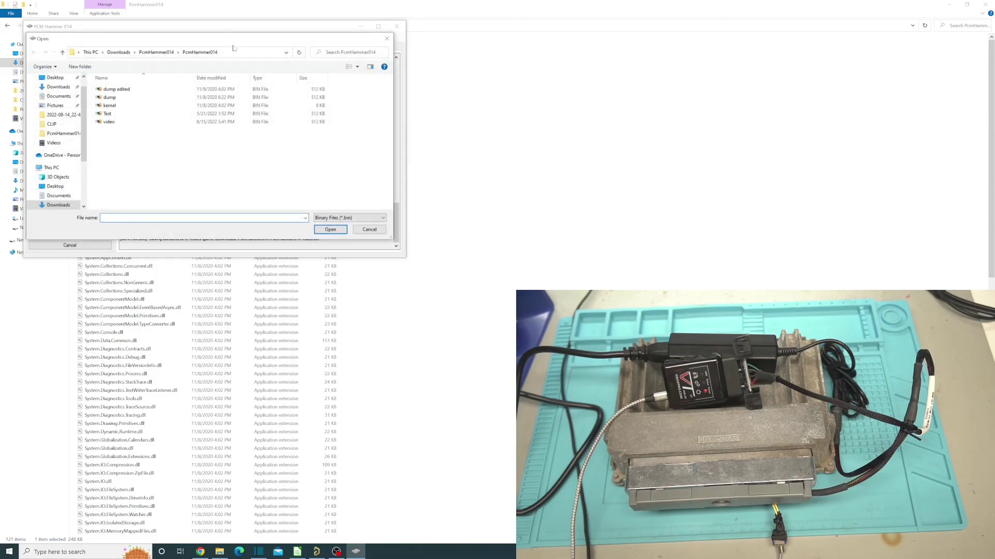
click(104, 122)
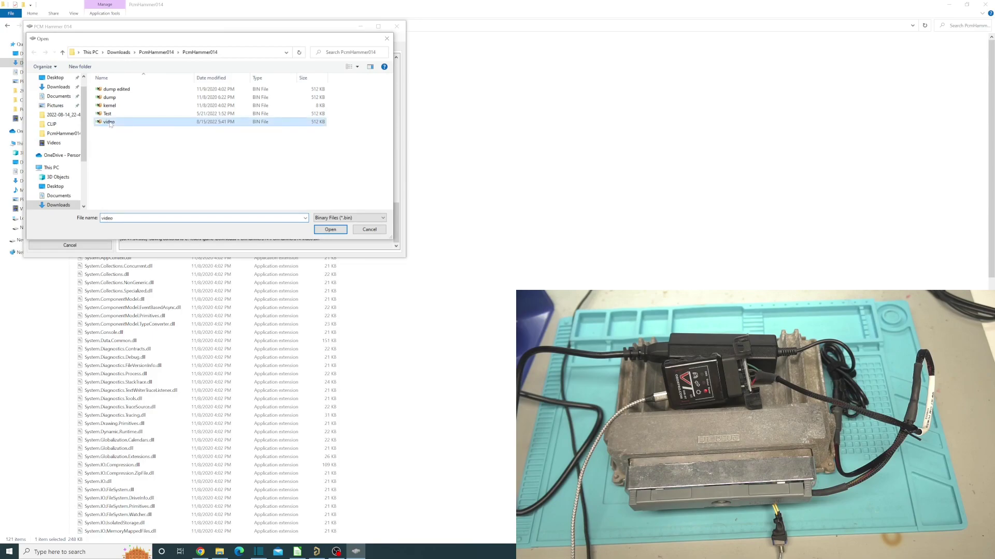
click(338, 232)
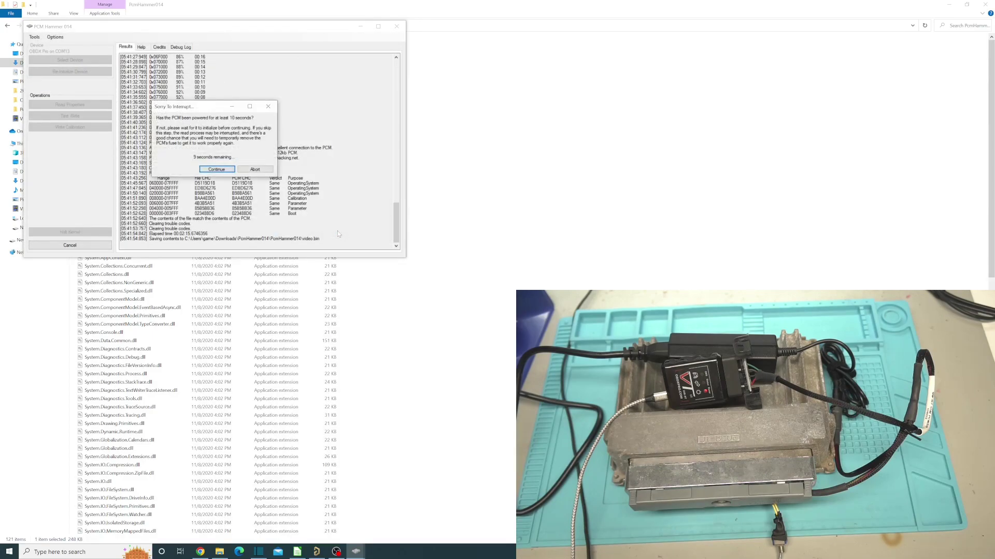
click(212, 169)
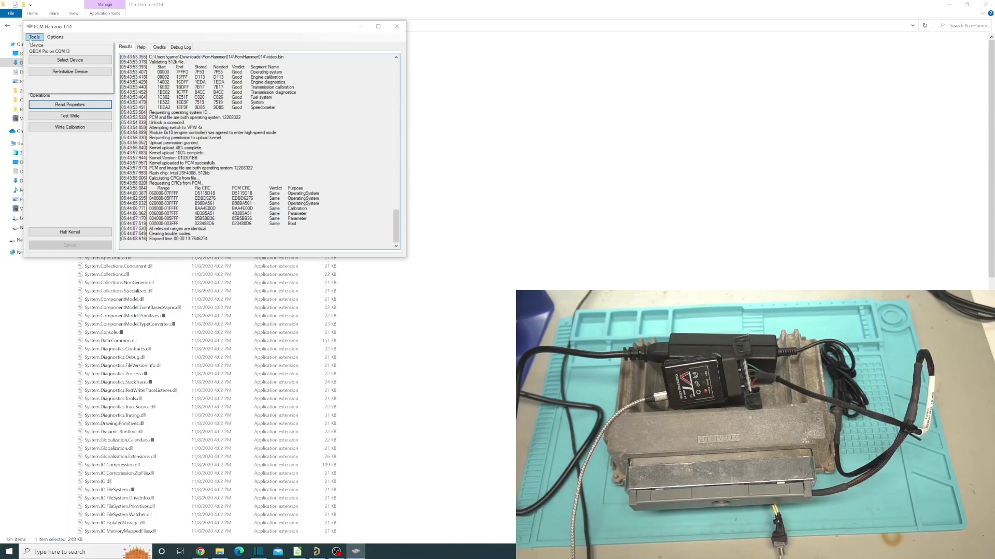
Step: Write the prefilled VIN back to the PCM with the Change VIN tool and dismiss the completion message
click(32, 38)
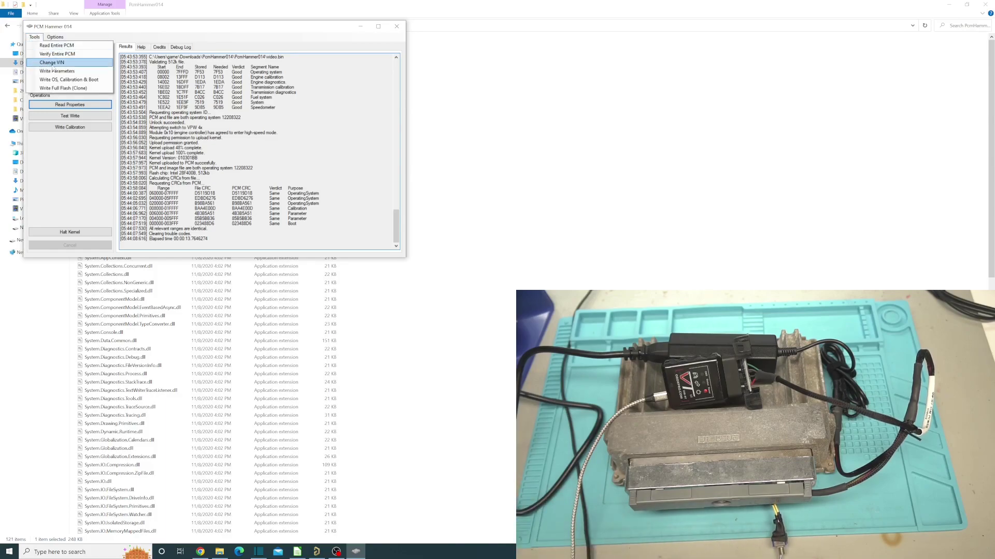
click(53, 64)
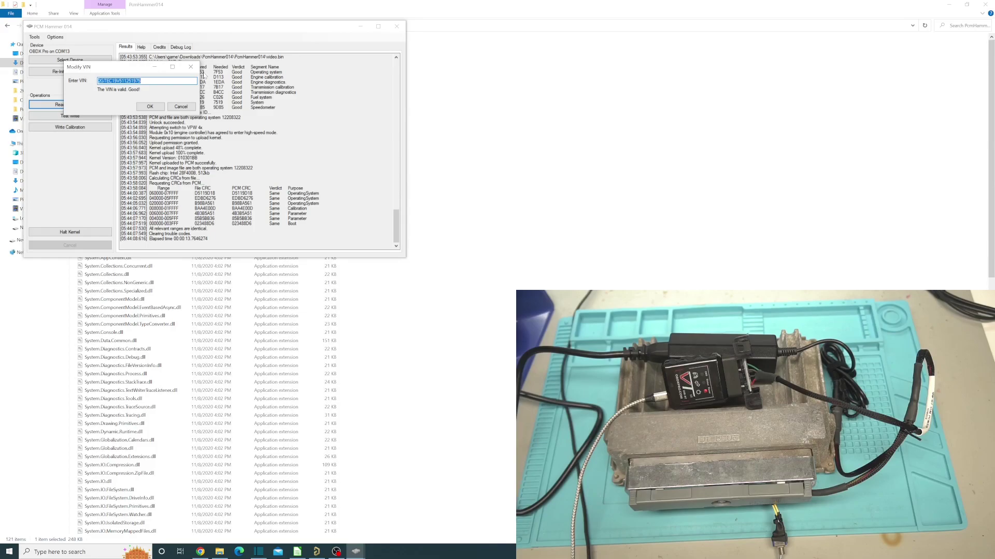
click(150, 106)
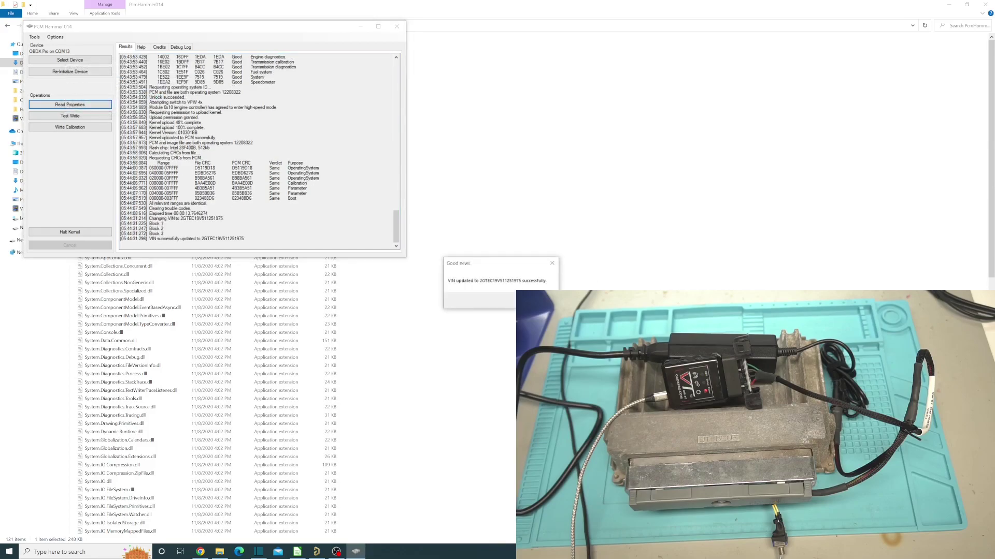
key(Return)
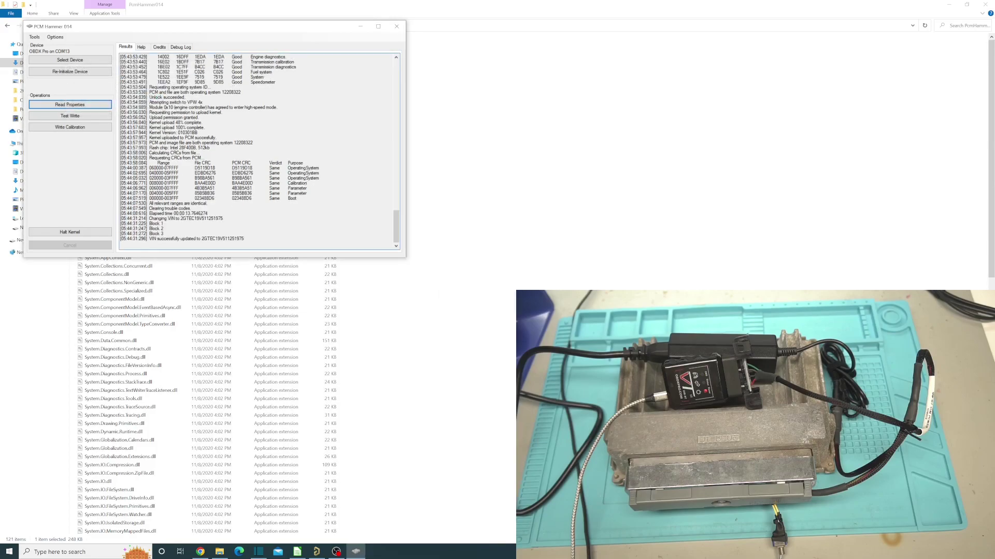